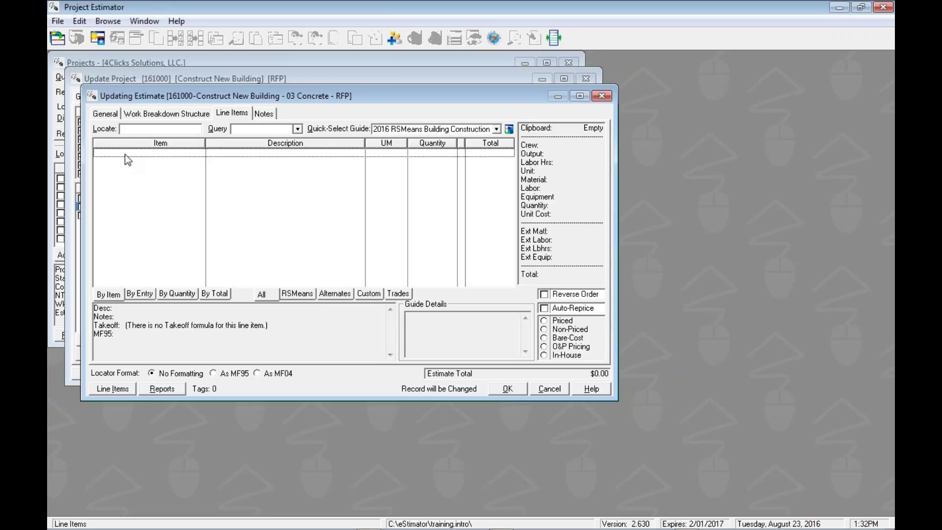
Load the default 2016 RSMeans Building Construction guide (34613 records) from the empty grid's context menu
right_click(128, 160)
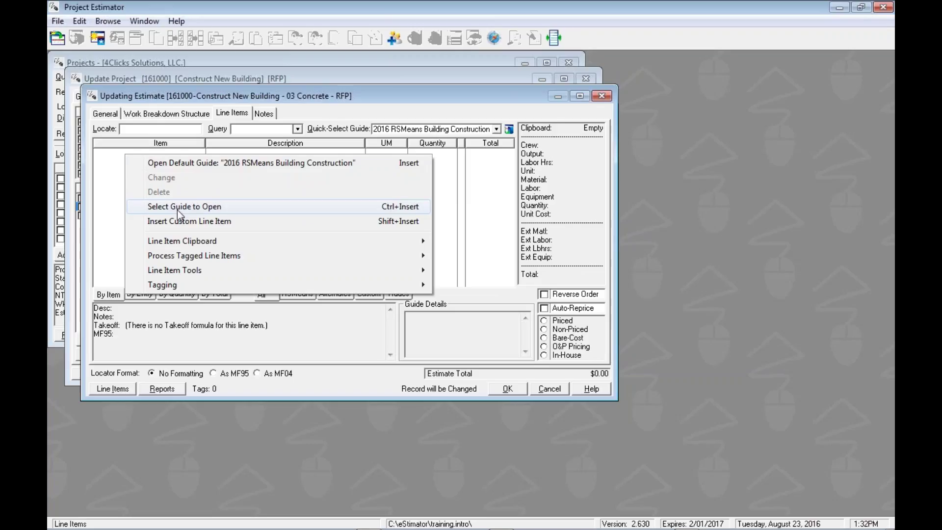
click(187, 164)
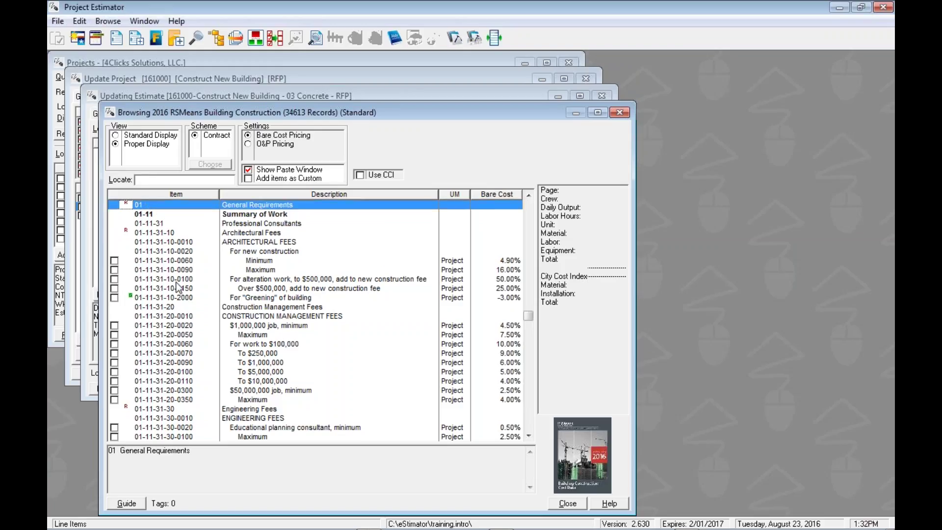
text(09-05-05-20)
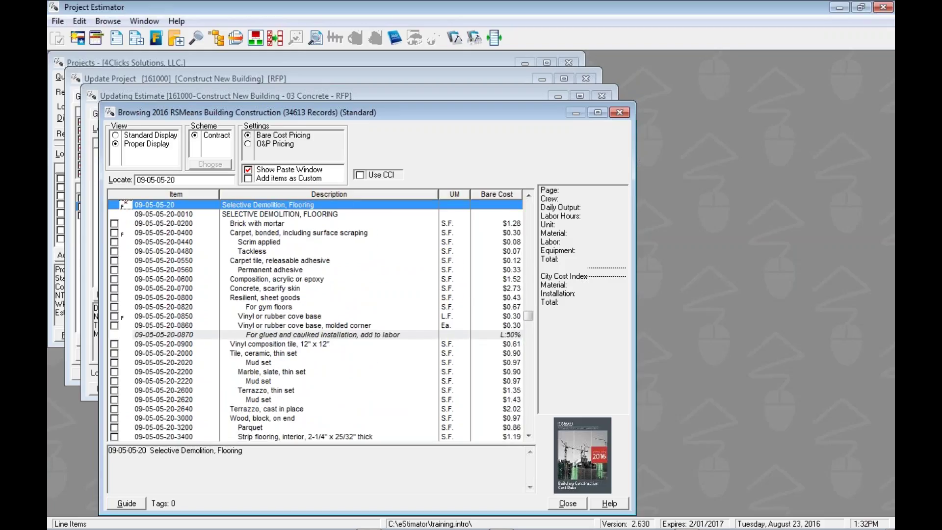
key(ctrl+a)
key(BackSpace)
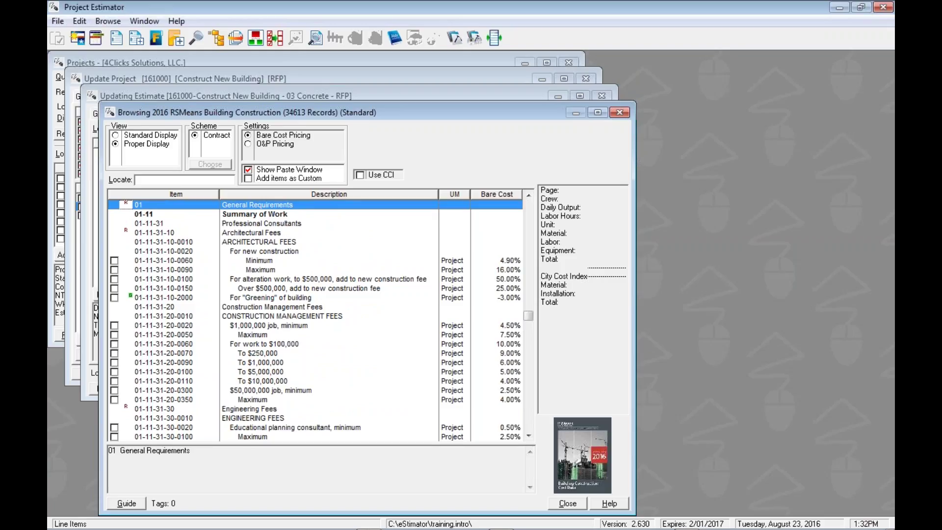
Show the Favorites submenu under Search Utilities in the guide item list's context menu
right_click(157, 202)
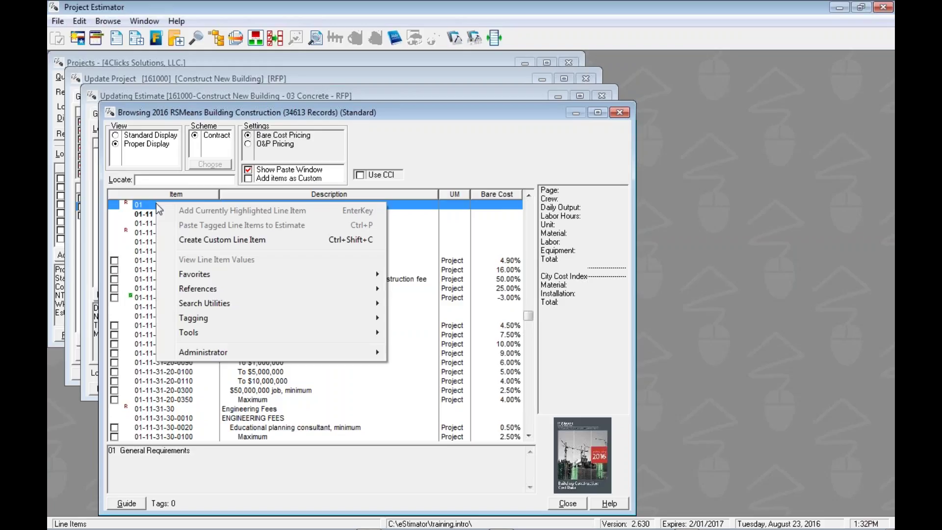
mouse_move(173, 306)
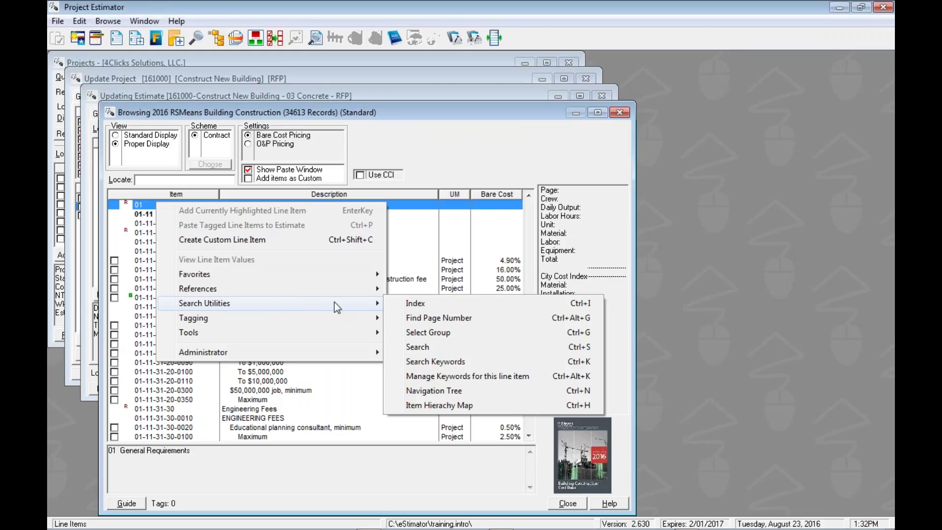
mouse_move(219, 282)
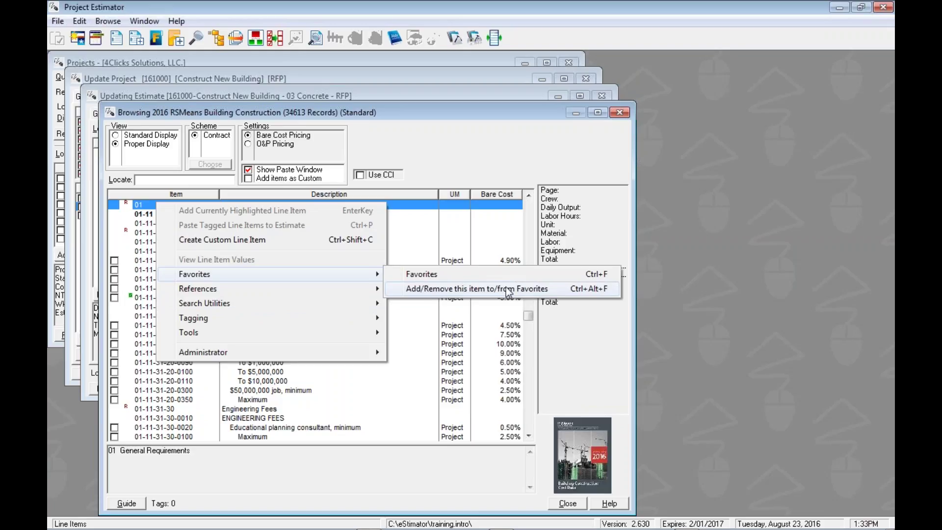
Open the Favorites window listing 164 records, starting with FIELD PERSONNEL
click(417, 284)
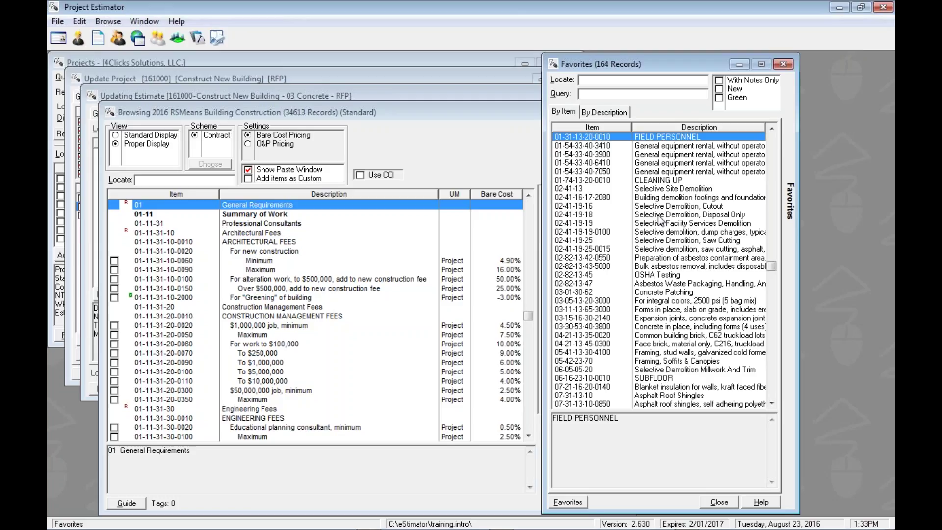
click(783, 65)
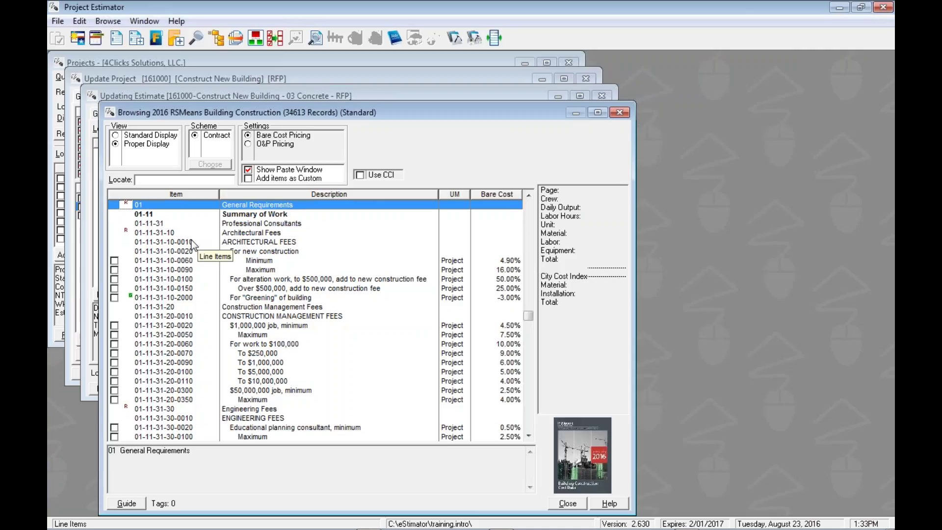
right_click(146, 205)
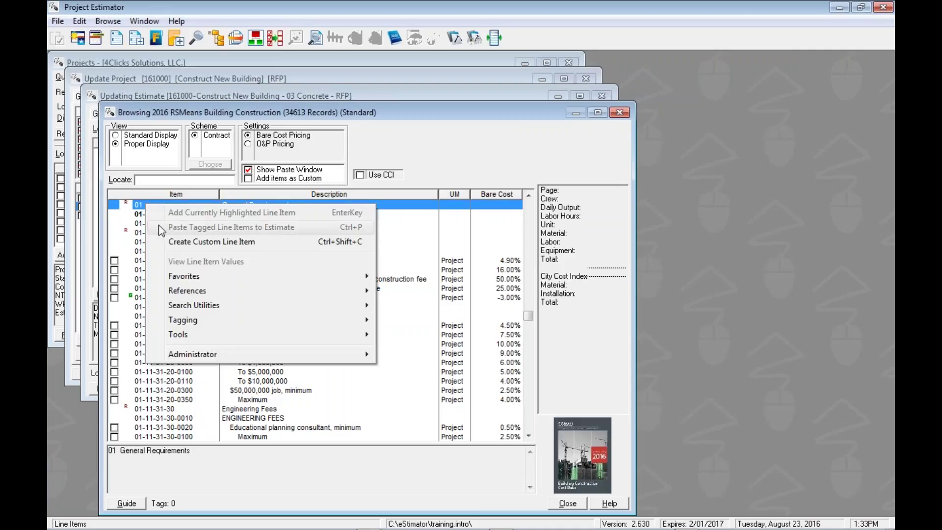
mouse_move(163, 279)
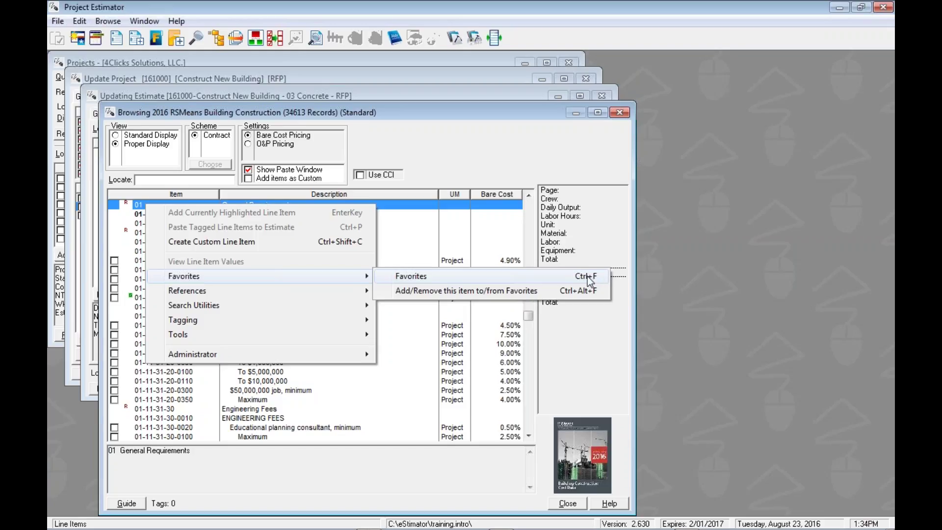
click(410, 214)
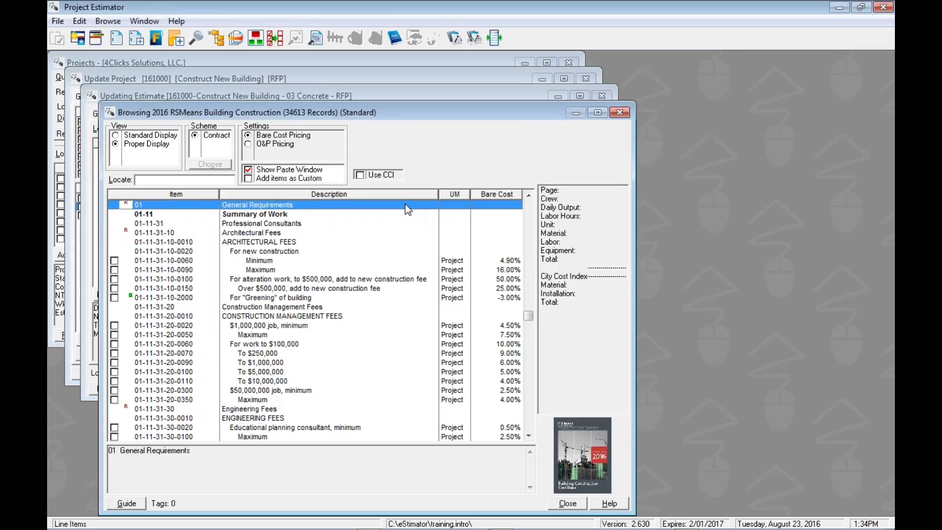
key(ctrl+f)
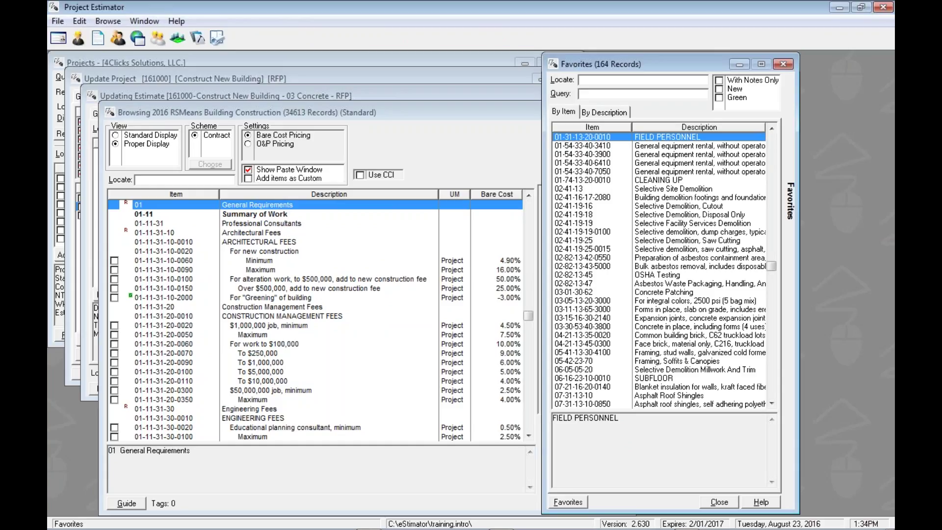
Dismiss the Favorites window with Escape, back to the 2016 RSMeans guide at General Requirements
key(Escape)
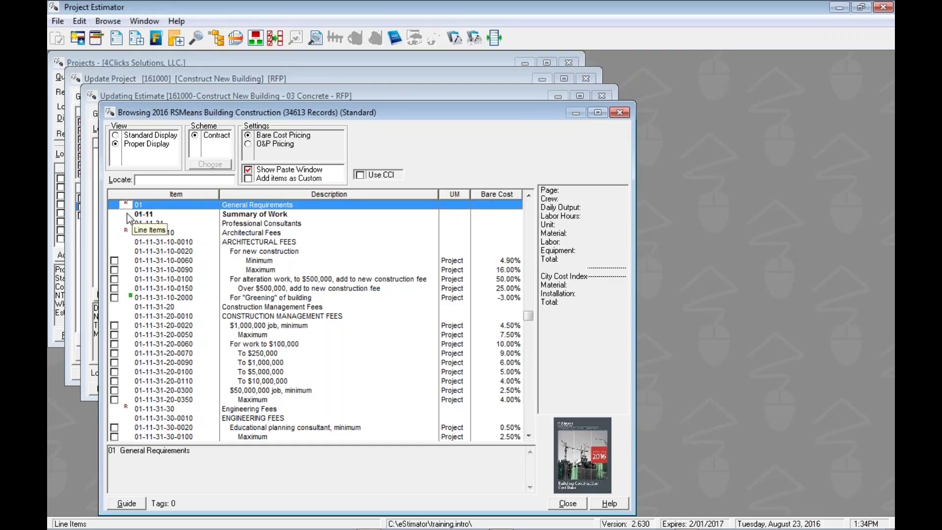
Reopen the Favorites window and step through the records around FIELD PERSONNEL
click(156, 37)
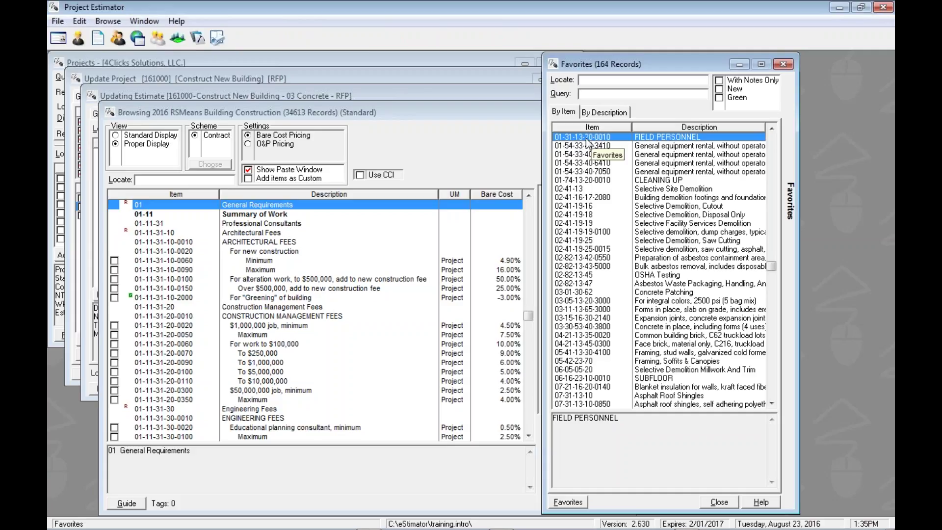
key(Down)
key(Down)
key(Down)
key(Down)
key(Down)
key(Up)
key(Up)
key(Up)
key(Up)
key(Up)
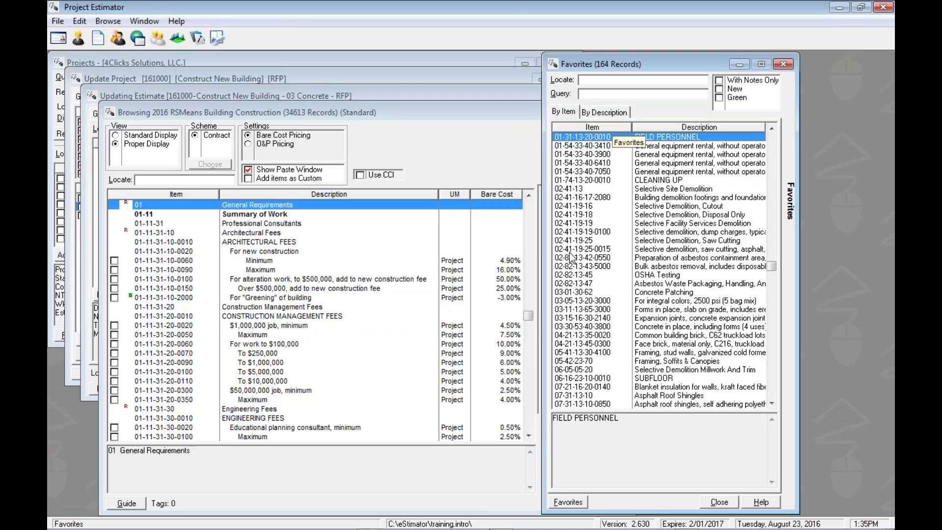
key(Down)
key(Down)
key(Down)
key(Up)
key(Up)
key(Up)
key(Down)
key(Down)
key(Down)
key(Down)
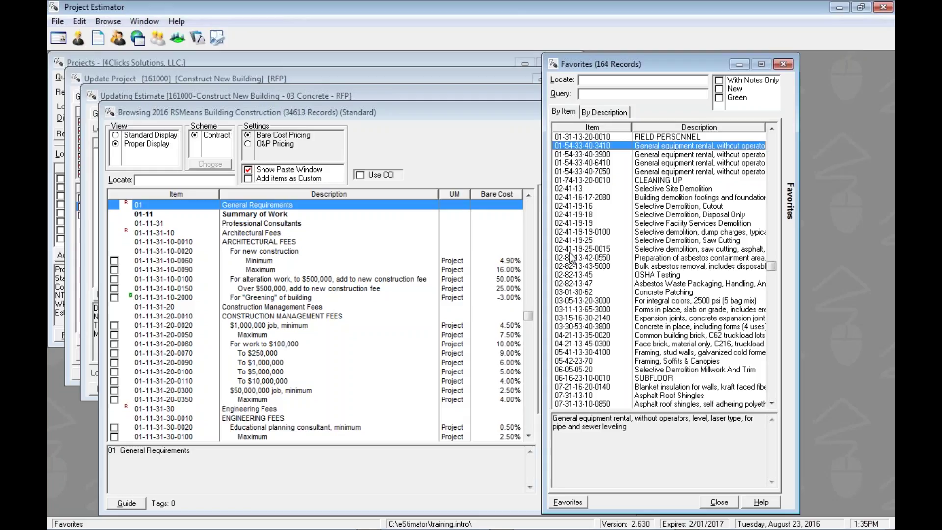
key(Down)
key(Up)
key(Up)
key(Up)
key(Up)
key(Up)
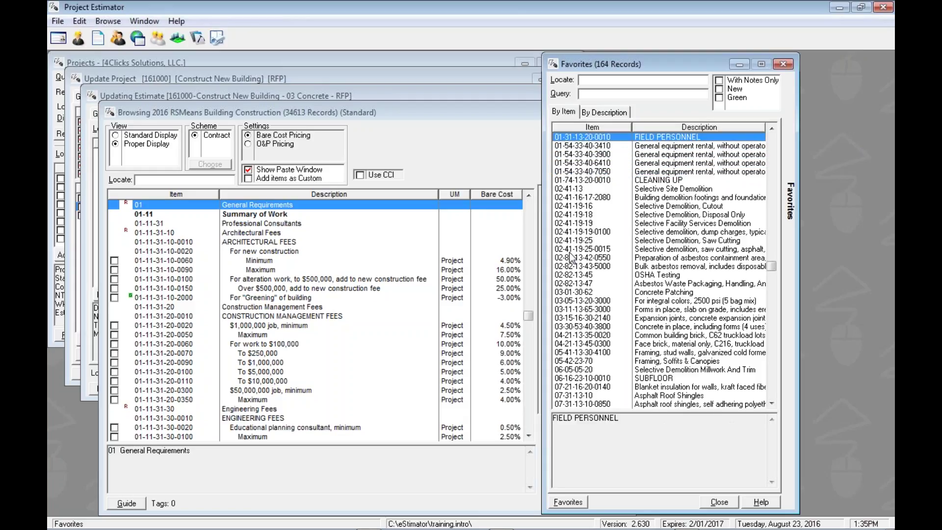
Search for 26 in the Locate field, then clear it back to empty
text(26)
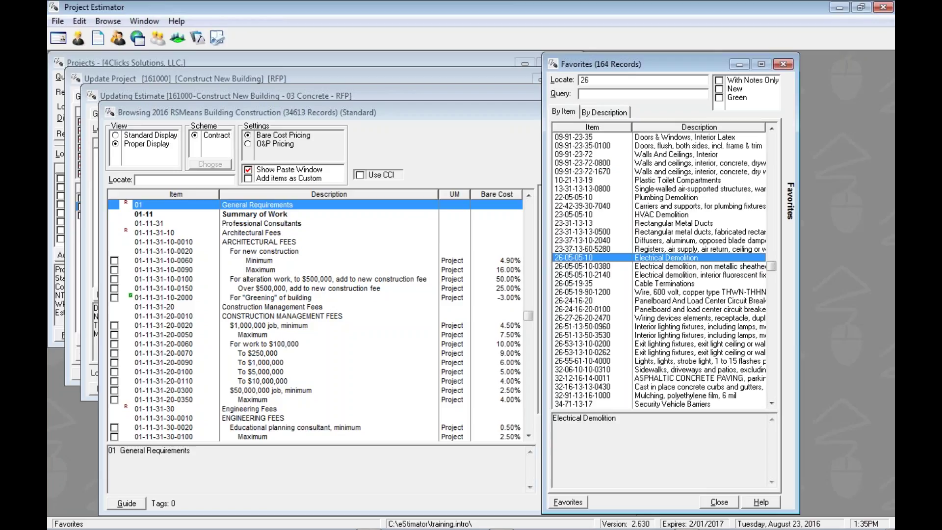
key(Up)
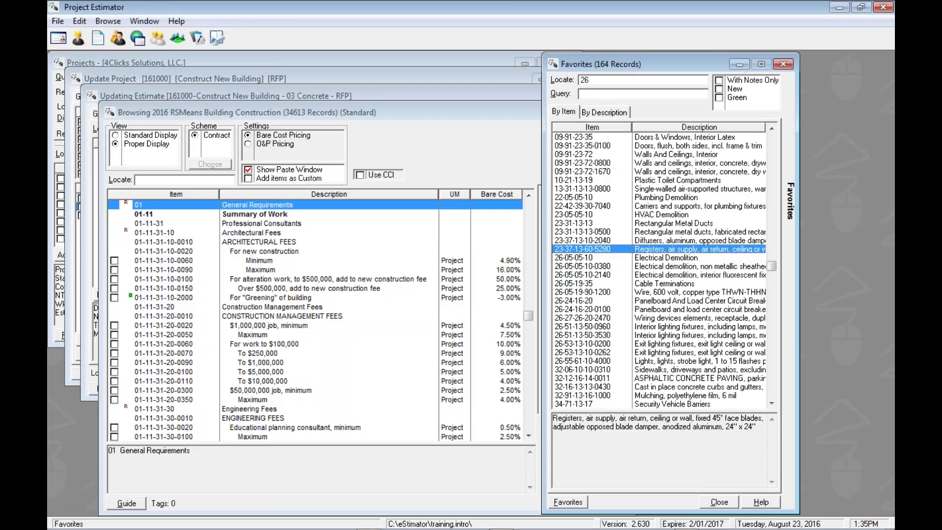
key(BackSpace)
key(BackSpace)
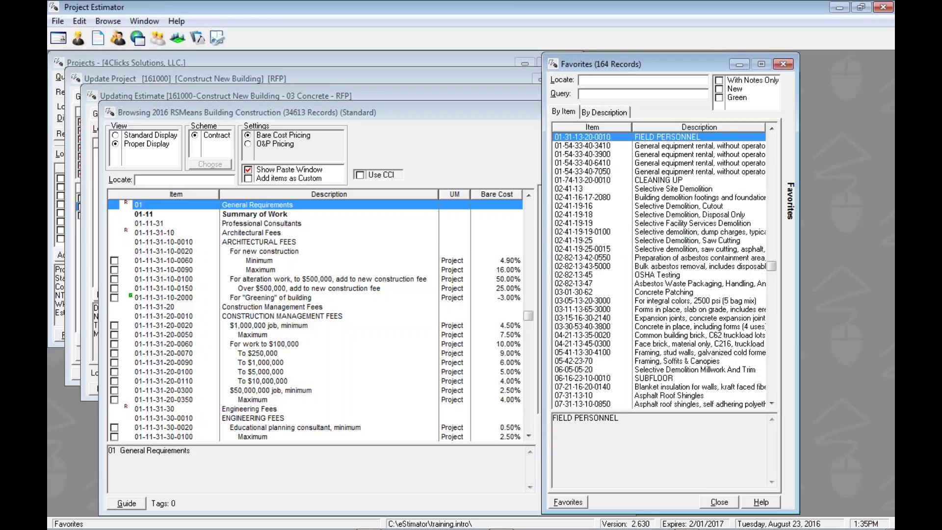
click(609, 116)
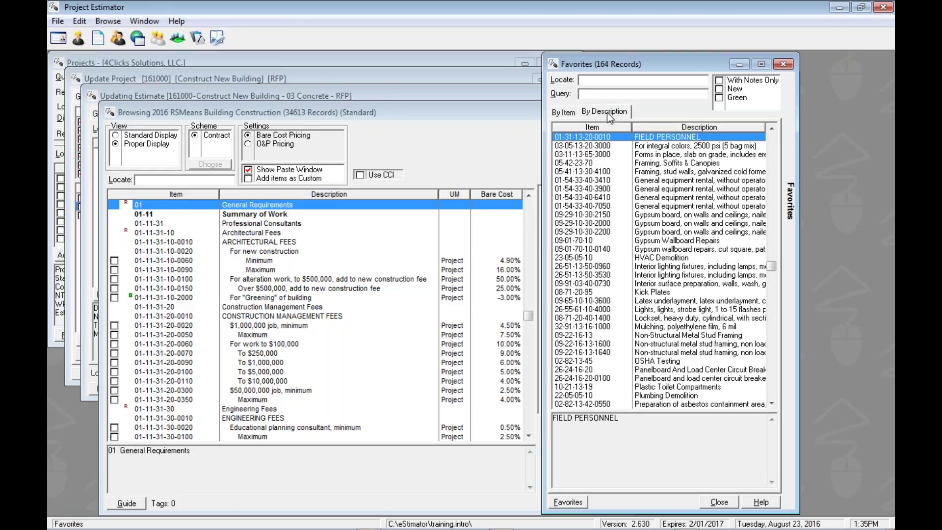
key(Down)
key(Down)
key(Down)
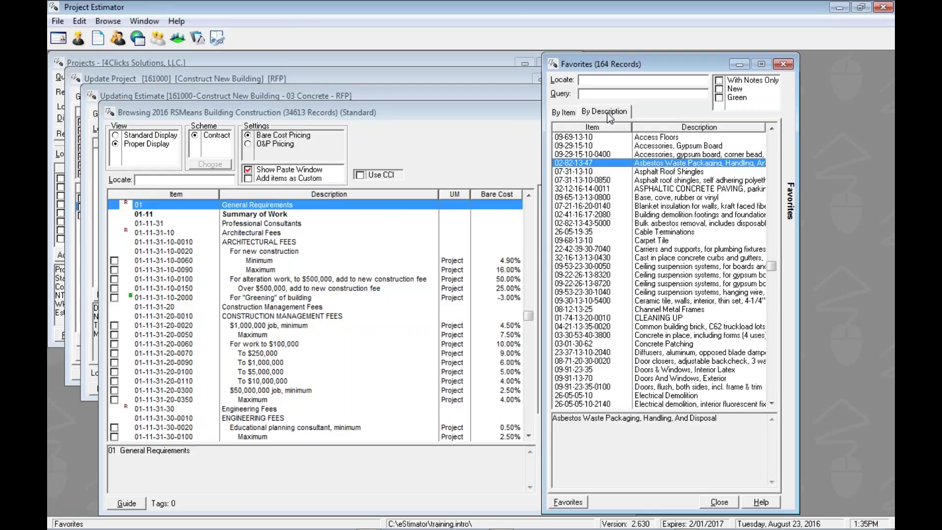
key(Up)
key(Up)
key(Up)
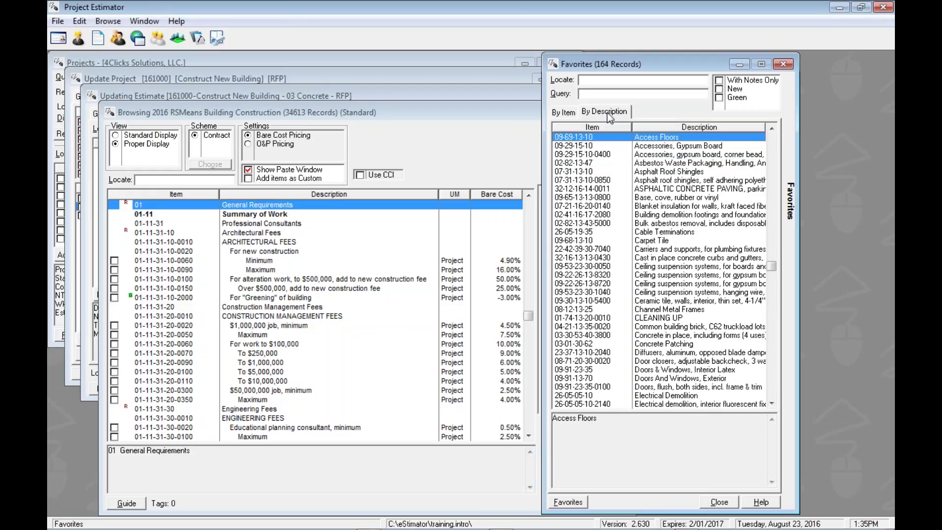
key(Page_Down)
key(Page_Up)
text(c)
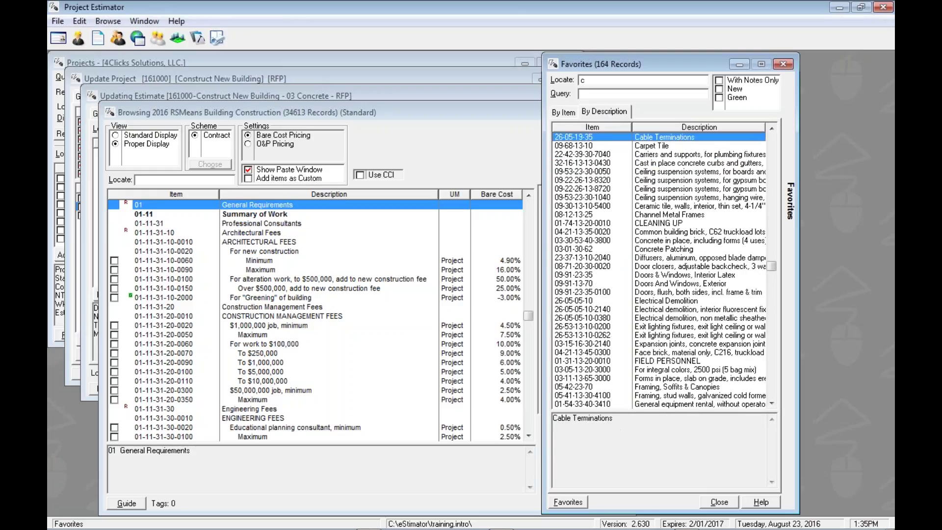
text(on)
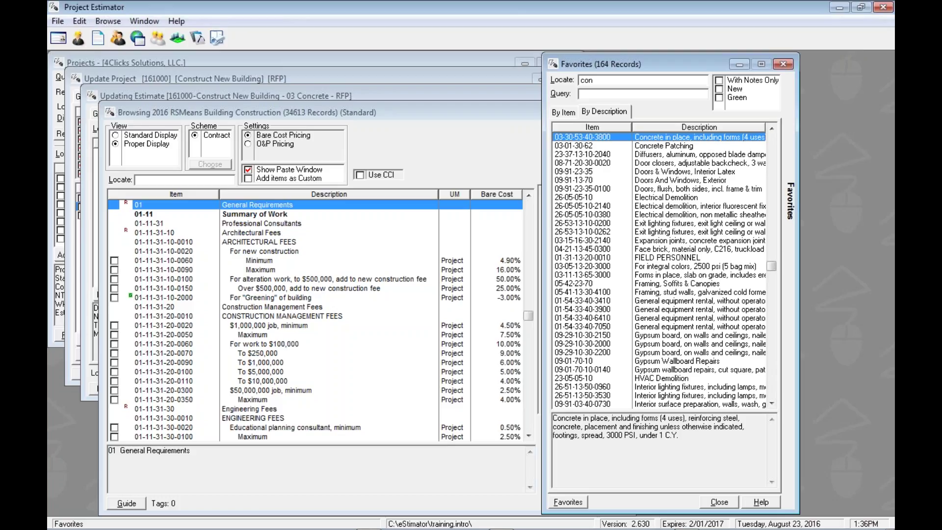
key(BackSpace)
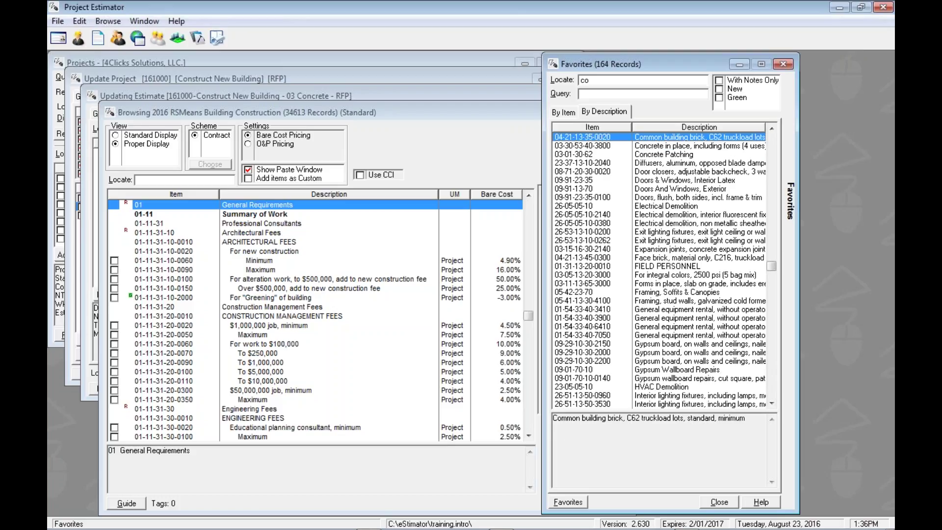
key(BackSpace)
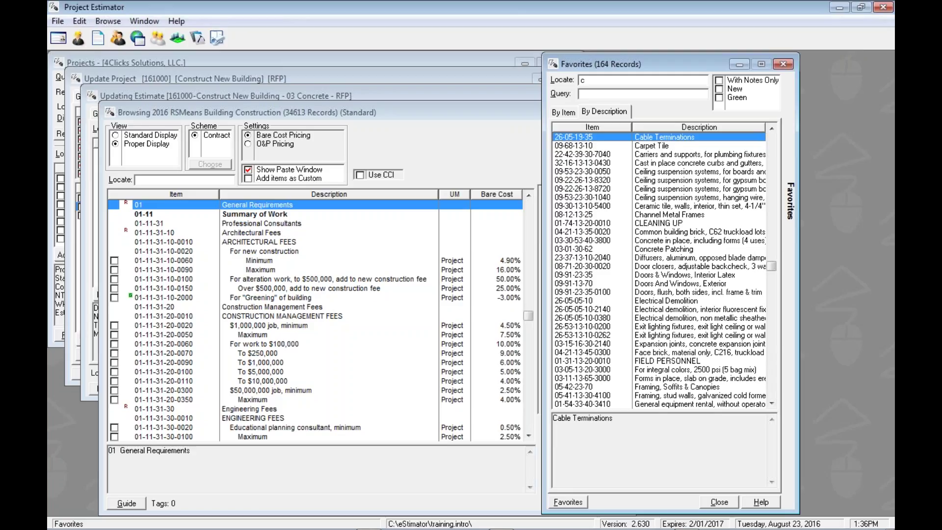
key(BackSpace)
Locate 'concrete' by description, landing on Concrete in place, then move to Concrete Patching
text(concrete)
key(Return)
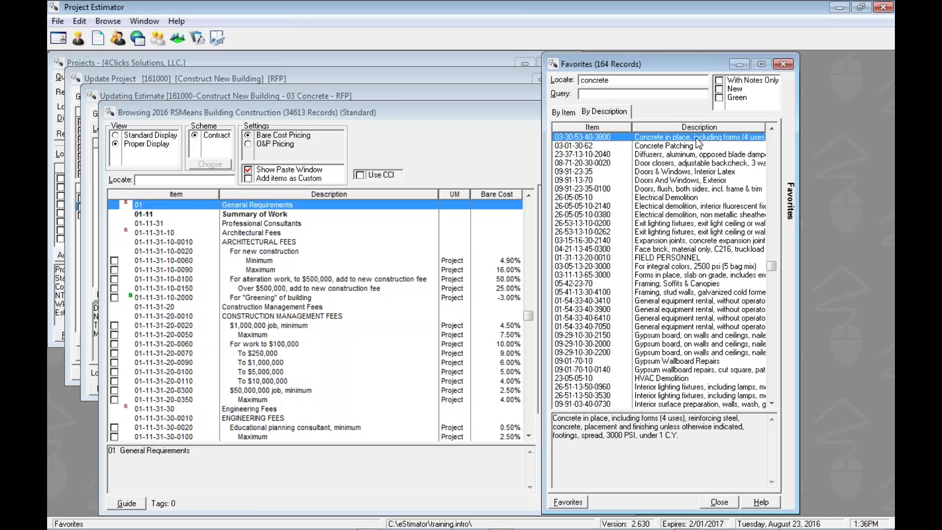
key(Down)
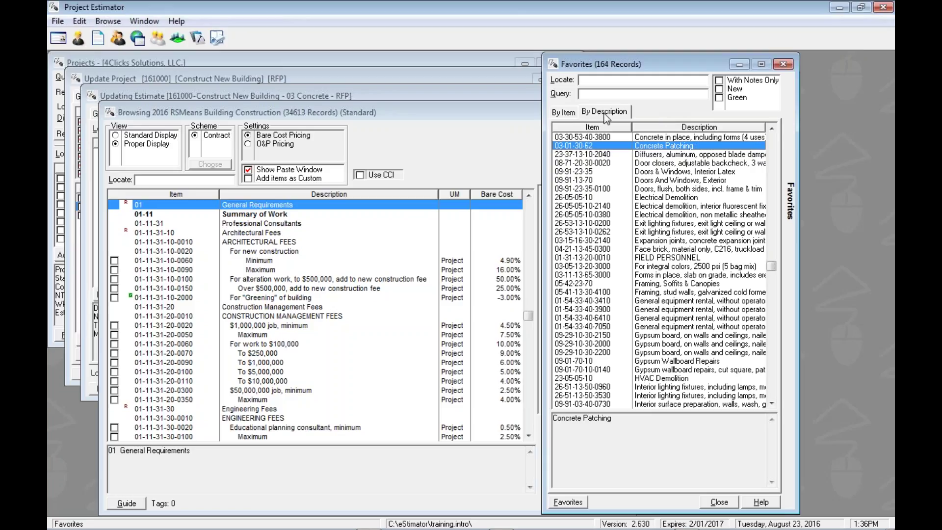
Sort the favorites by item and run the query 'cov bas', leaving three cove base entries
click(560, 115)
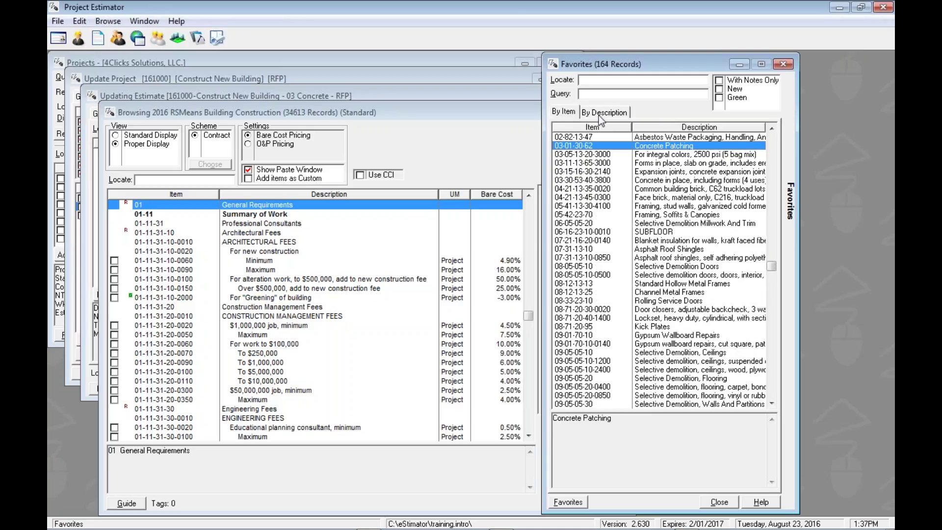
click(599, 116)
click(569, 118)
text(cov bas)
key(Return)
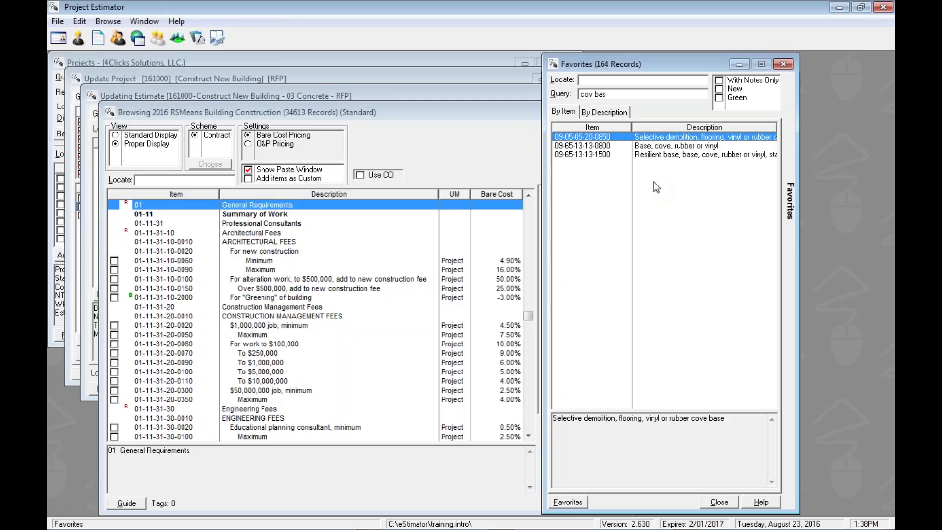
key(Down)
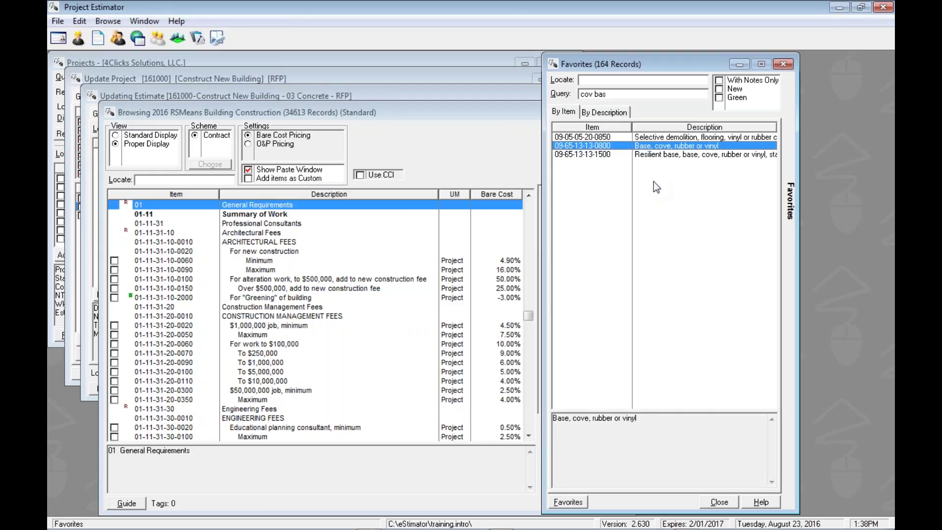
right_click(621, 146)
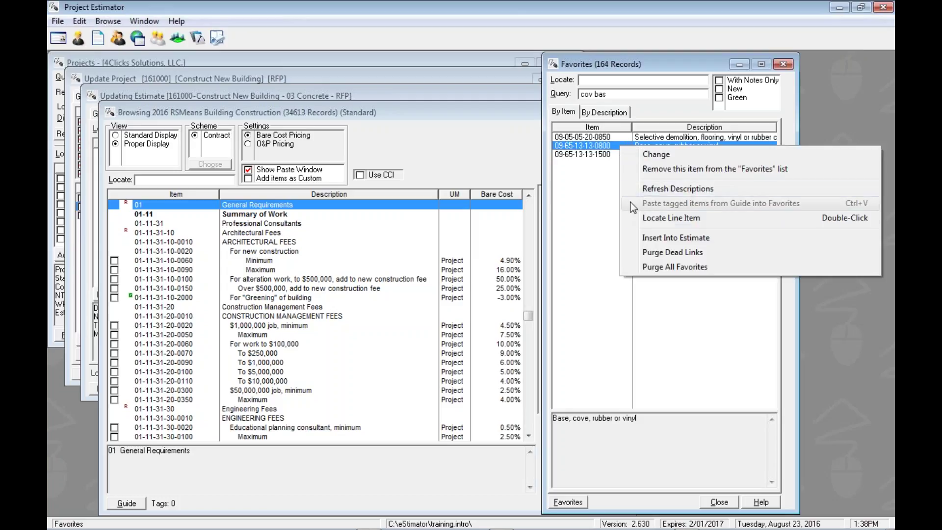
click(671, 218)
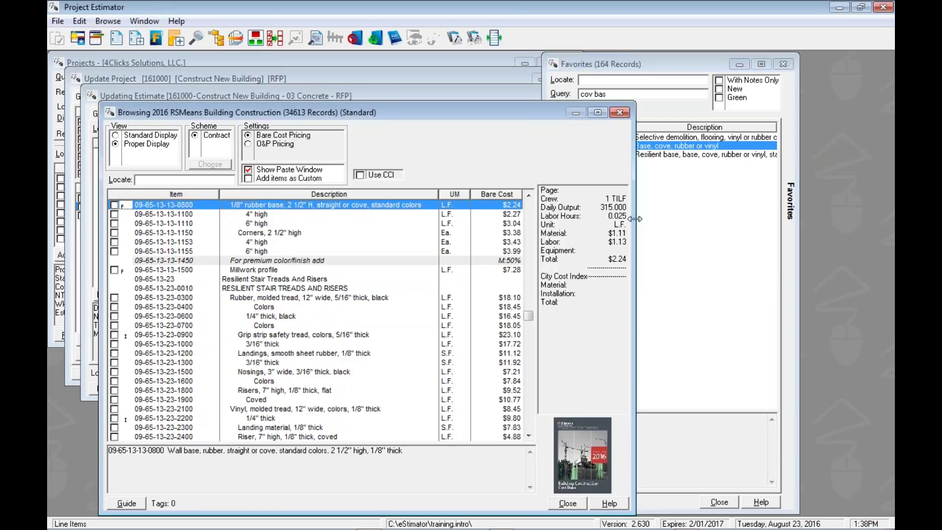
click(650, 64)
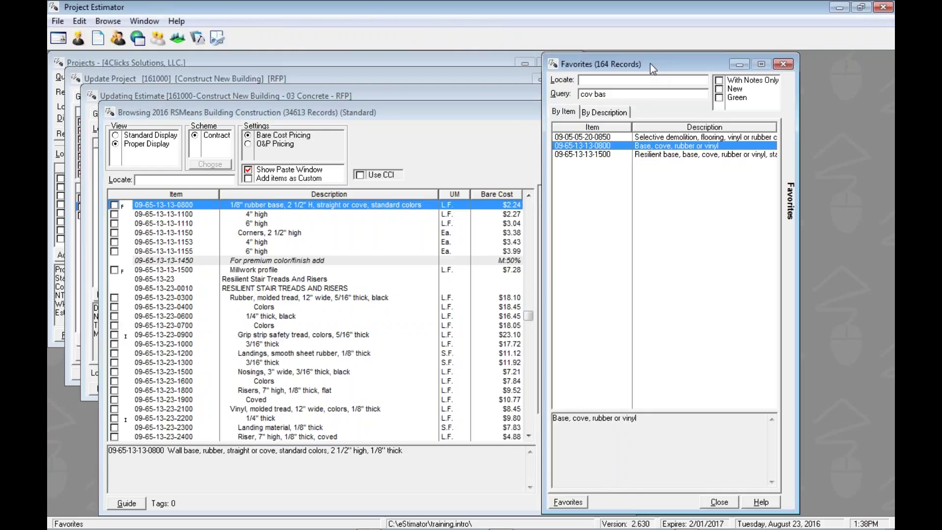
double_click(668, 137)
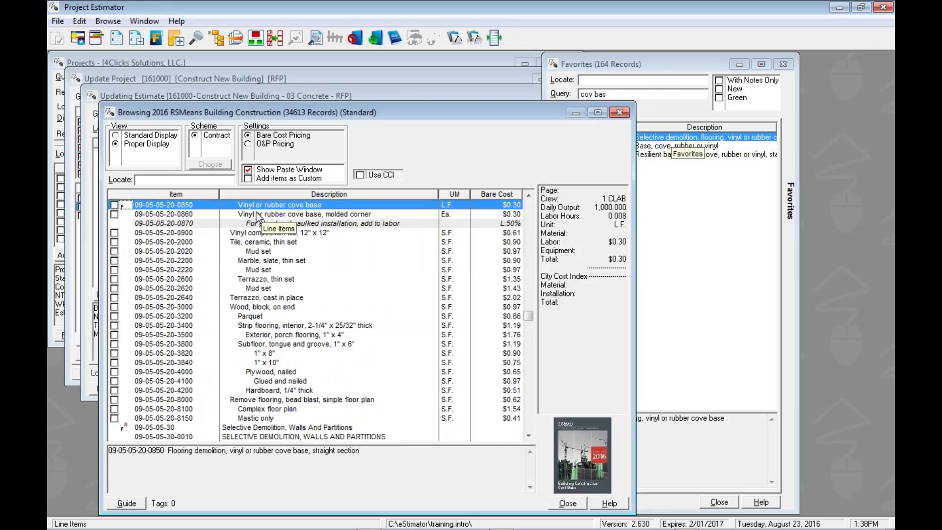
right_click(182, 203)
mouse_move(201, 276)
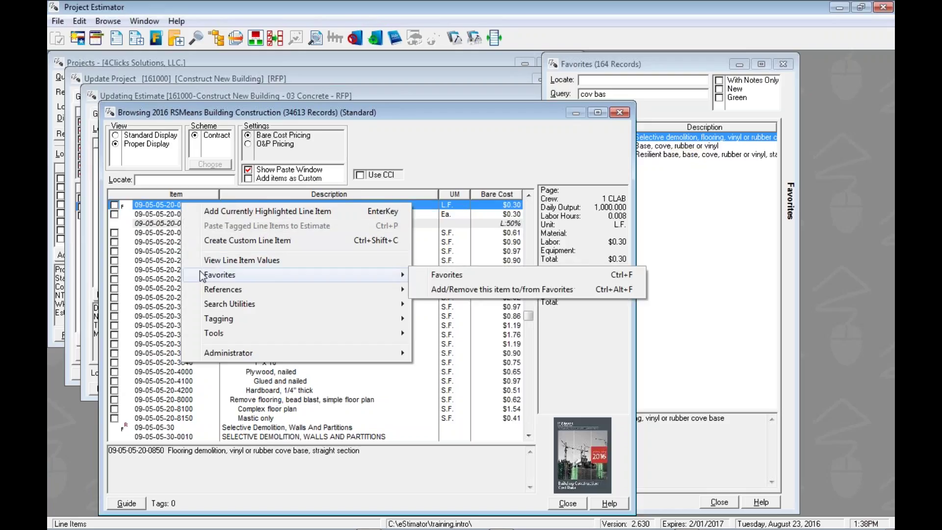
click(423, 274)
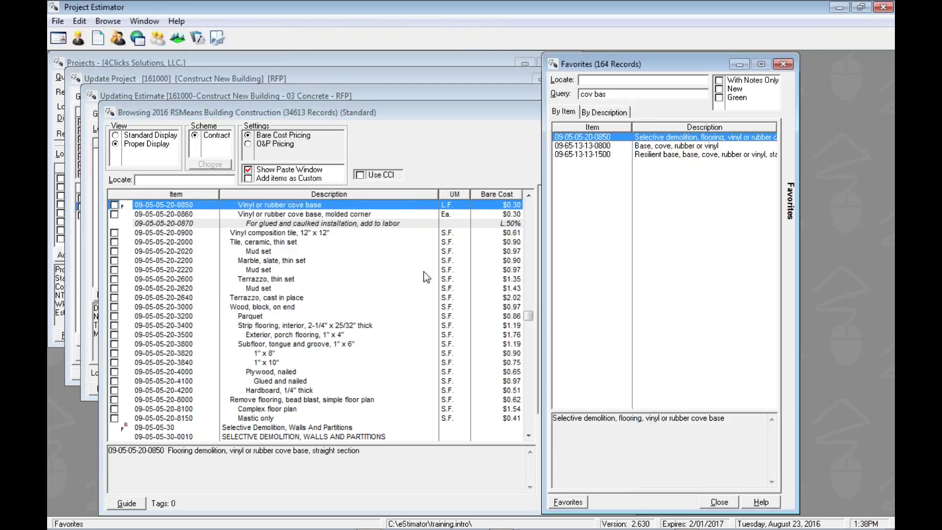